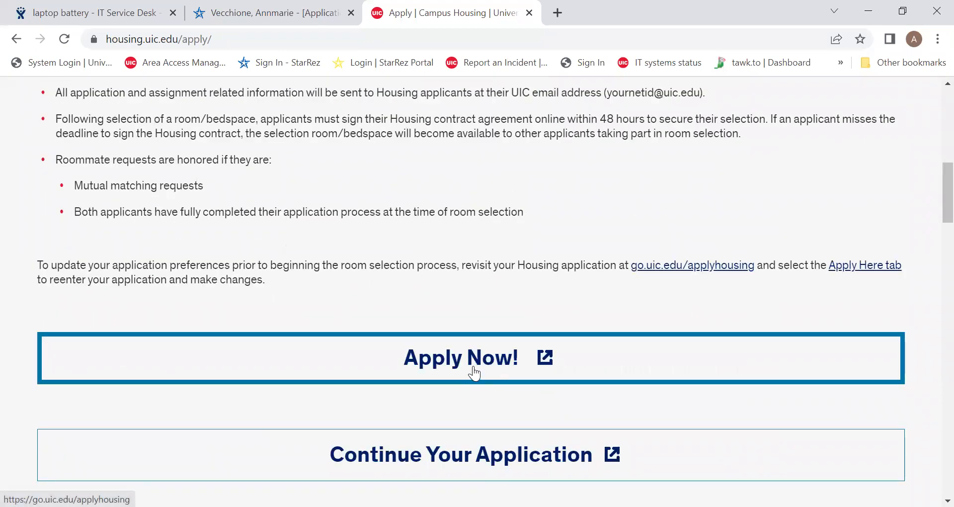
# Start a housing application from the Campus Housing page and log in to the portal through UIC - Student SSO Login.
pyautogui.click(472, 368)
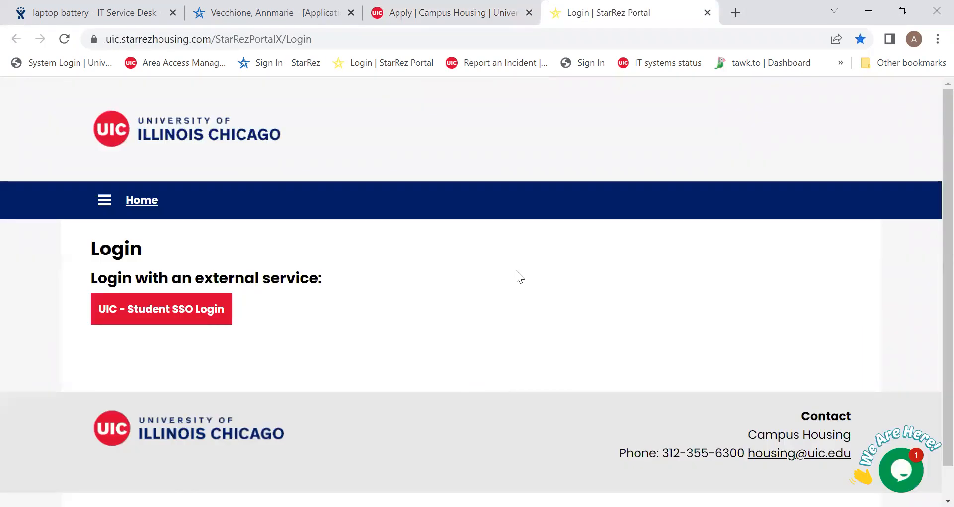
pyautogui.click(147, 314)
pyautogui.click(401, 279)
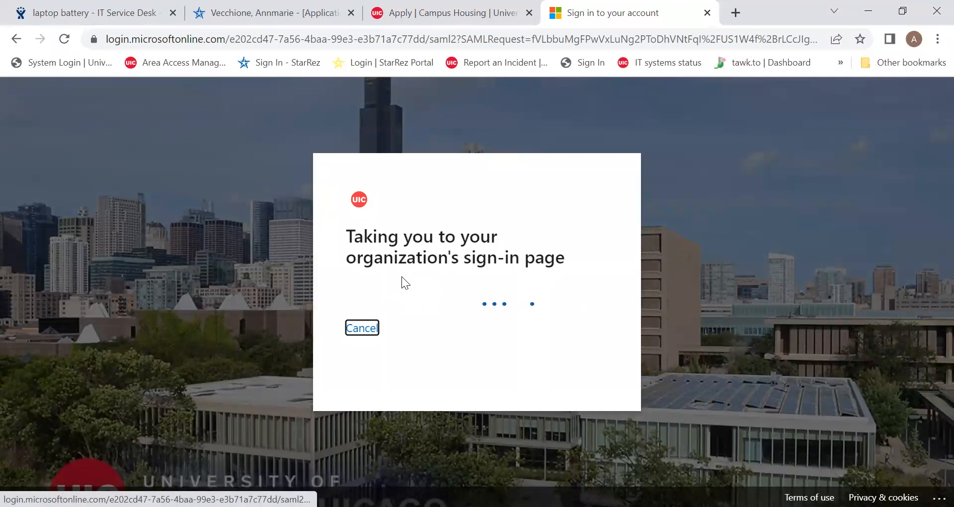
pyautogui.click(653, 442)
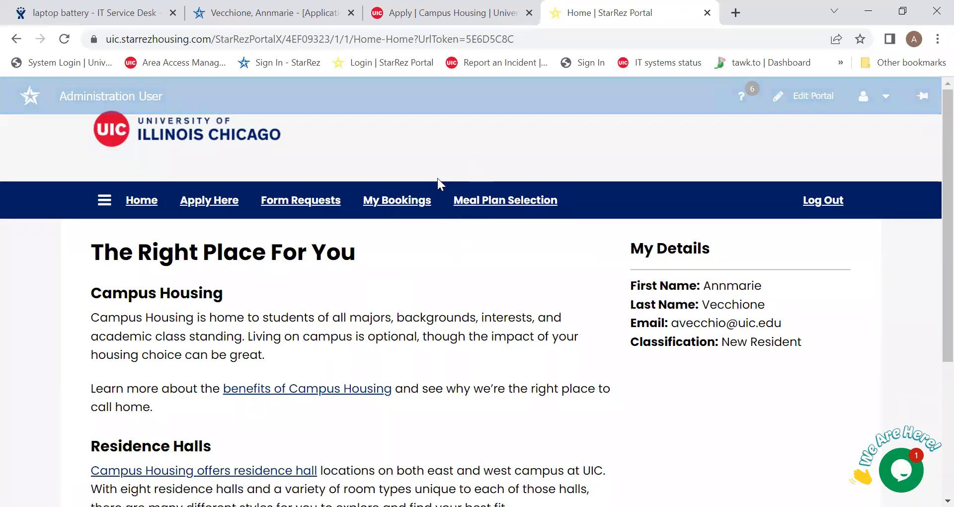
# Go to the housing application term selection and continue the Academic Year 2023-2024 application.
pyautogui.click(217, 202)
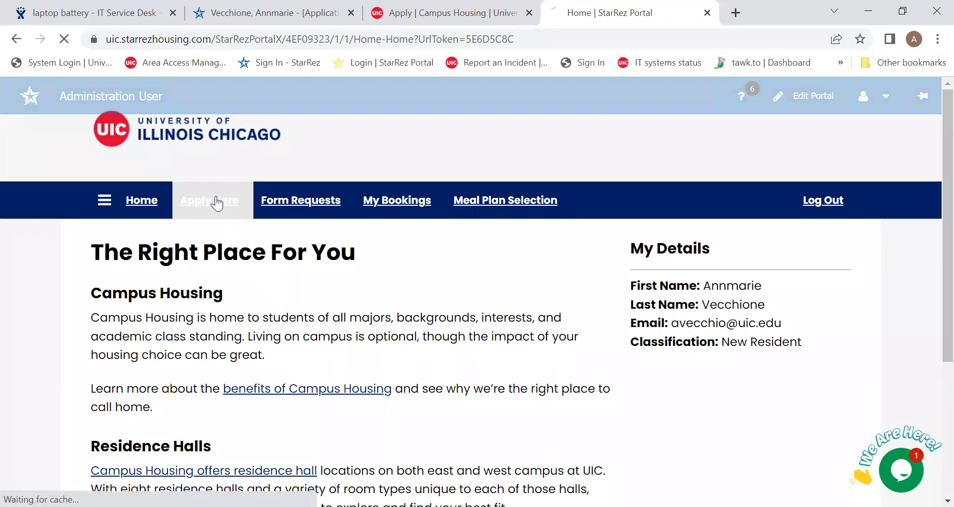
pyautogui.scroll(-2, 727, 322)
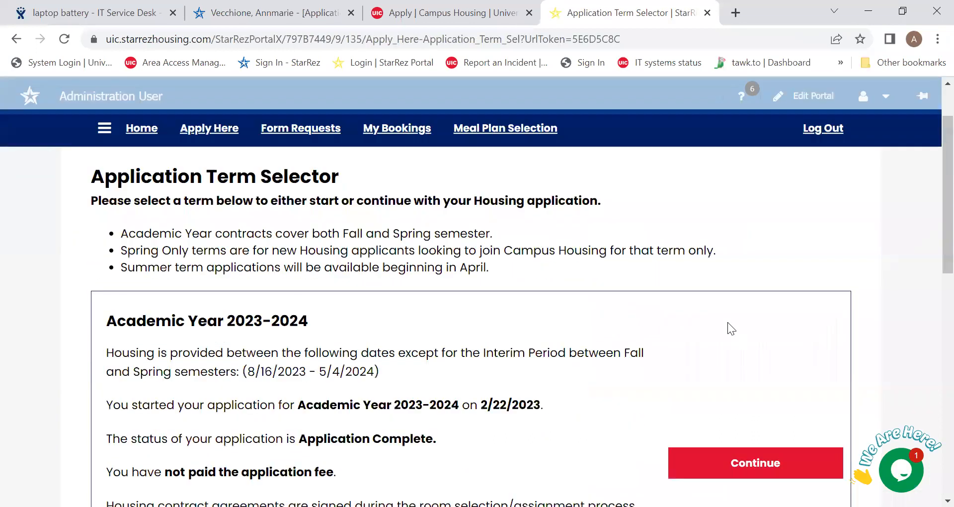
pyautogui.scroll(-1, 198, 318)
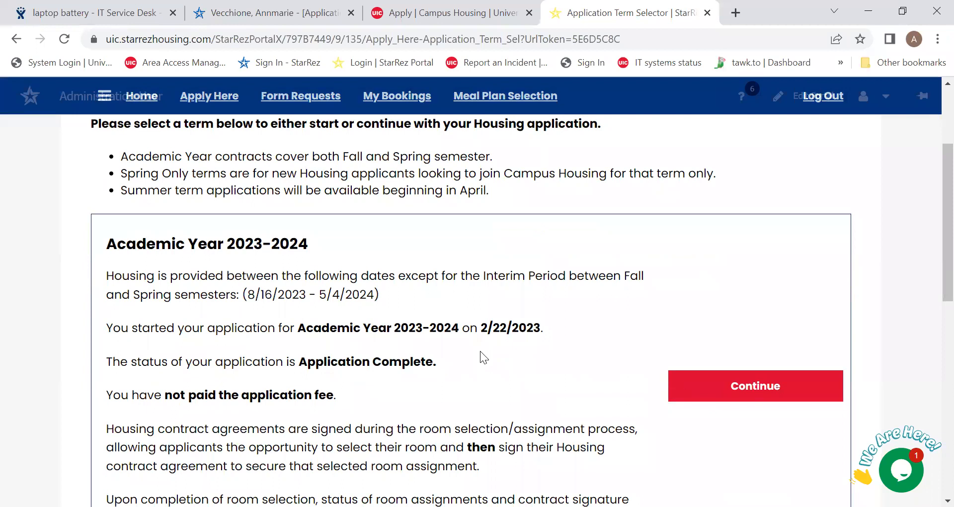
pyautogui.scroll(-1, 479, 351)
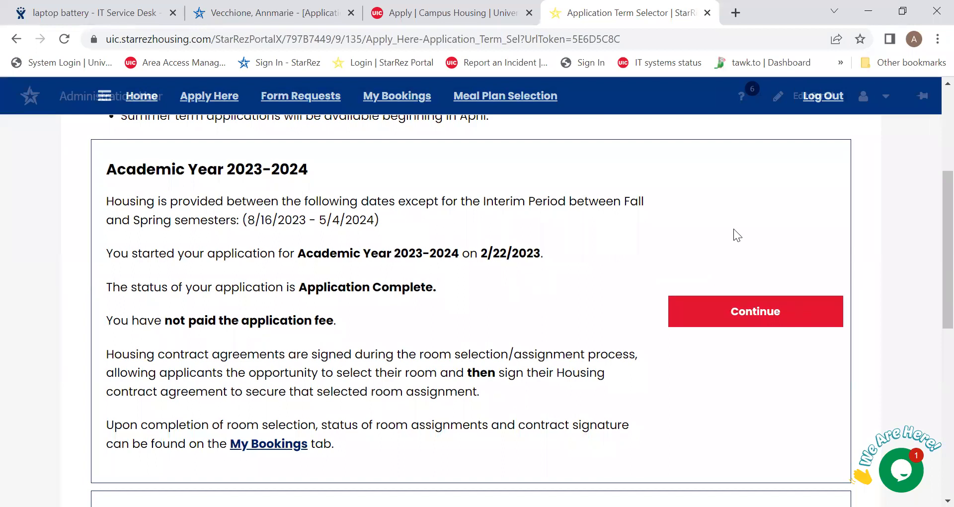
pyautogui.click(714, 311)
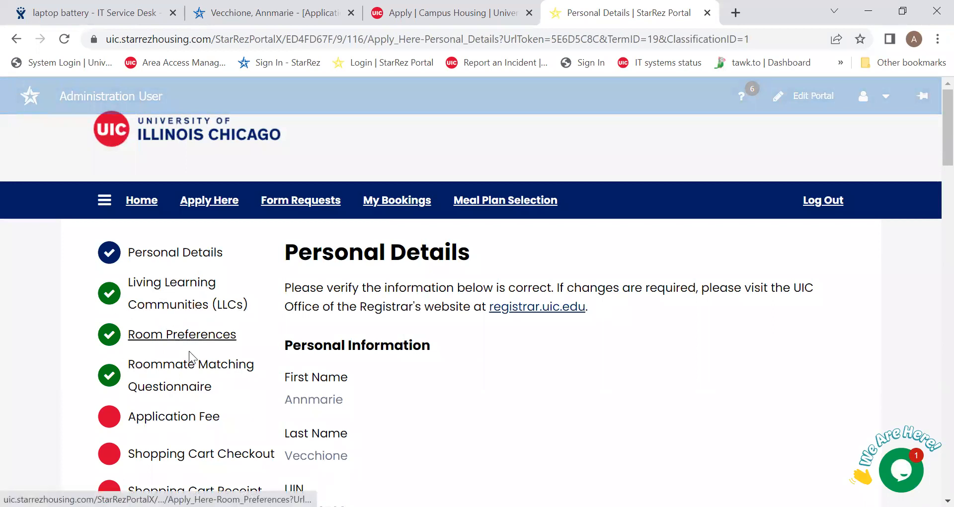
# Review the Personal Details page, including personal information, mailing address, text message consent and emergency contact information.
pyautogui.scroll(-1, 529, 316)
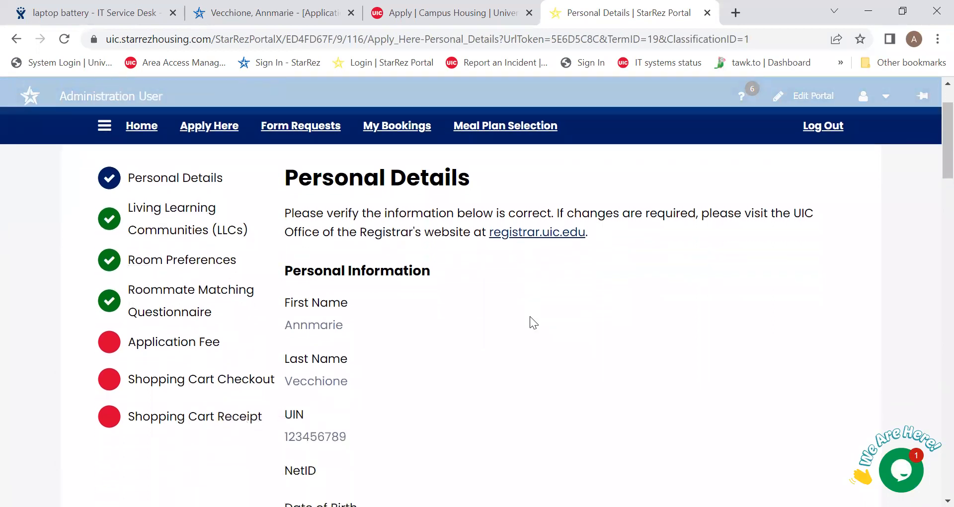
pyautogui.scroll(-1, 529, 316)
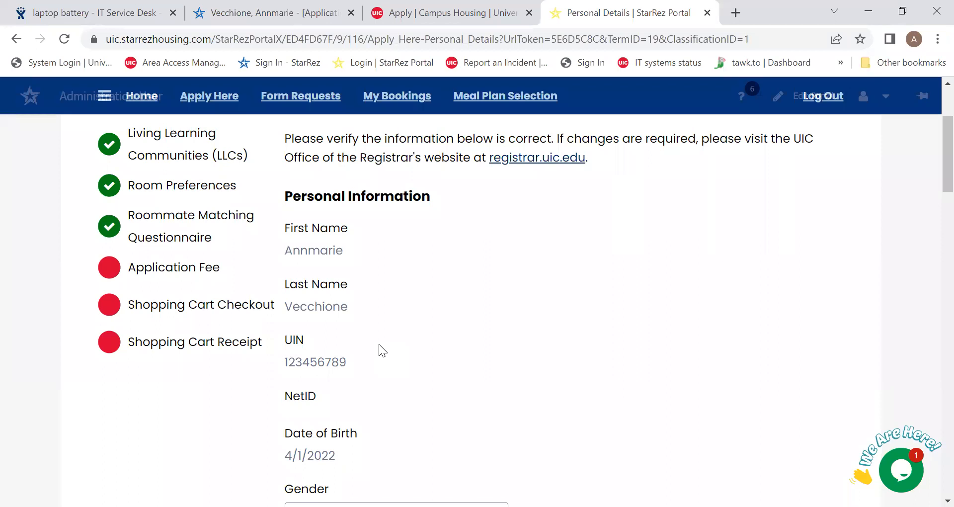
pyautogui.scroll(-1, 379, 344)
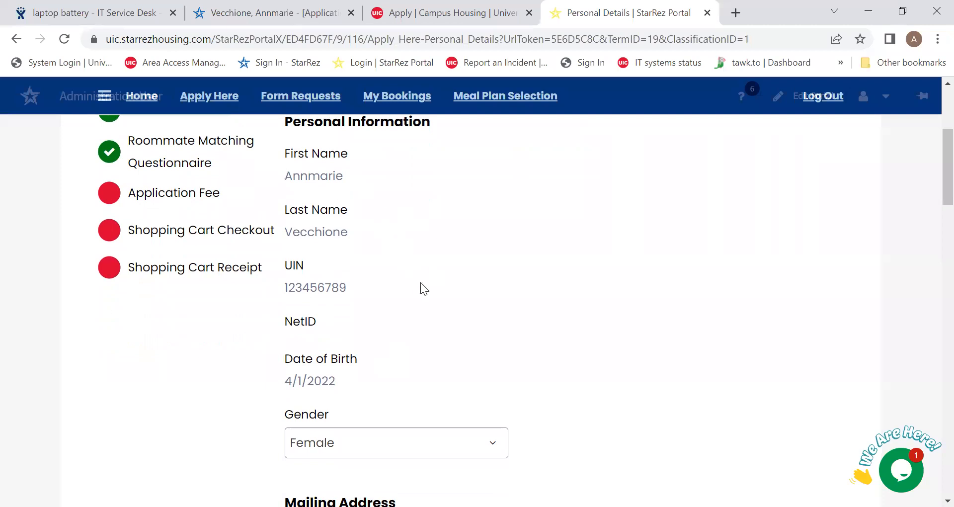
pyautogui.scroll(-1, 419, 291)
pyautogui.scroll(-3, 418, 293)
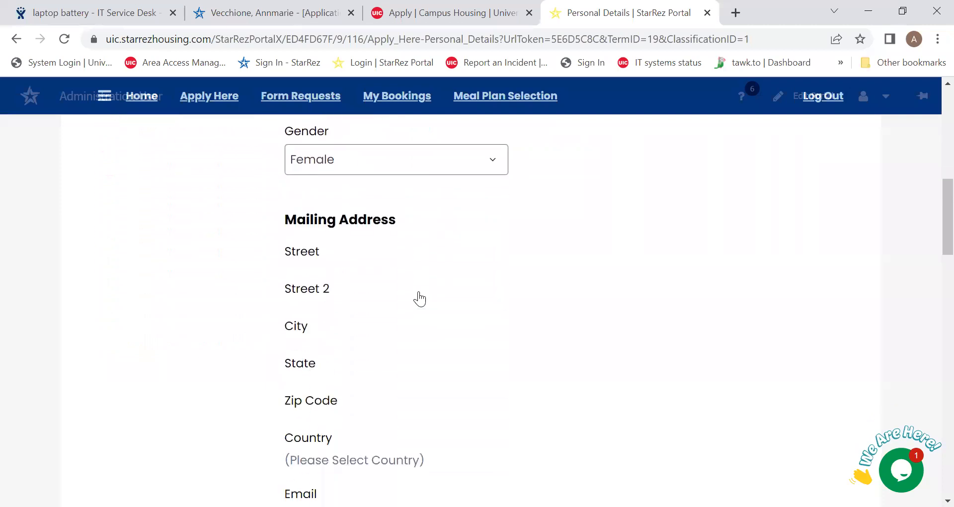
pyautogui.scroll(-1, 420, 297)
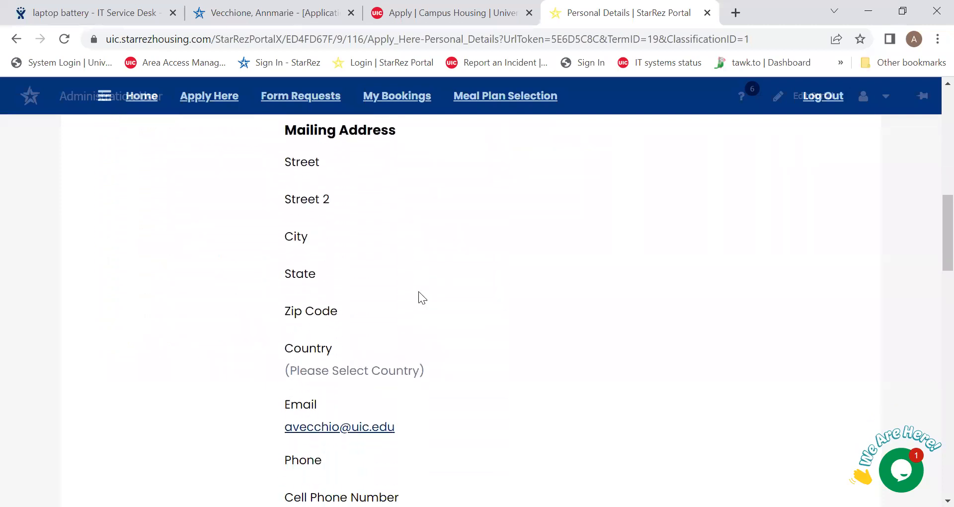
pyautogui.scroll(-3, 415, 295)
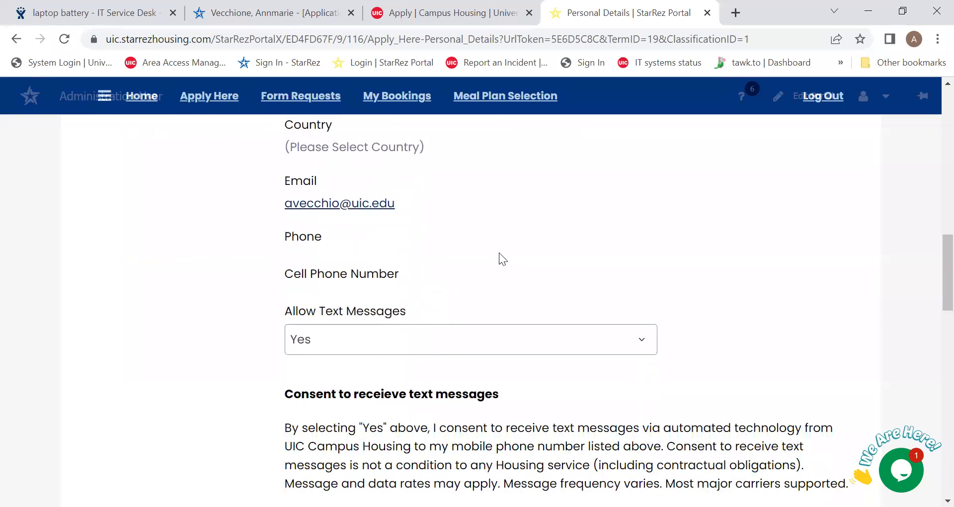
pyautogui.scroll(3, 436, 233)
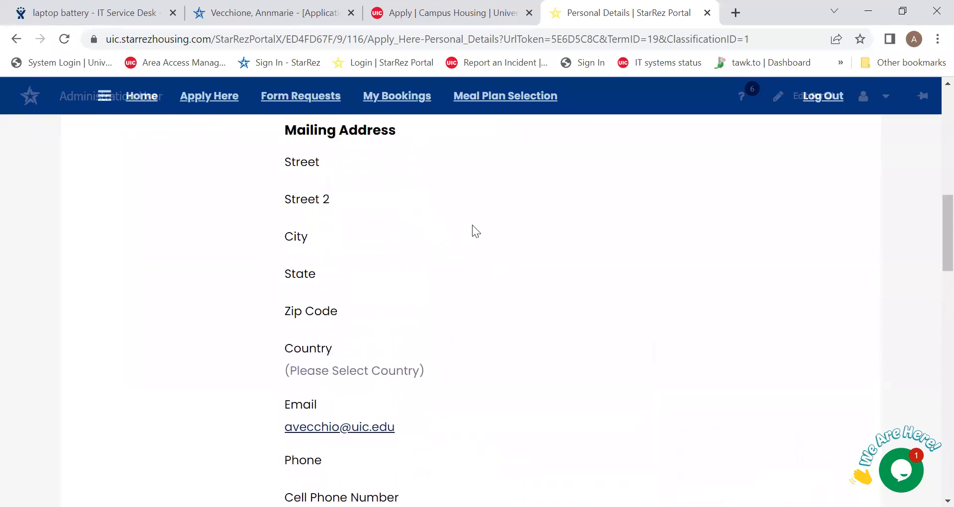
pyautogui.scroll(-2, 472, 226)
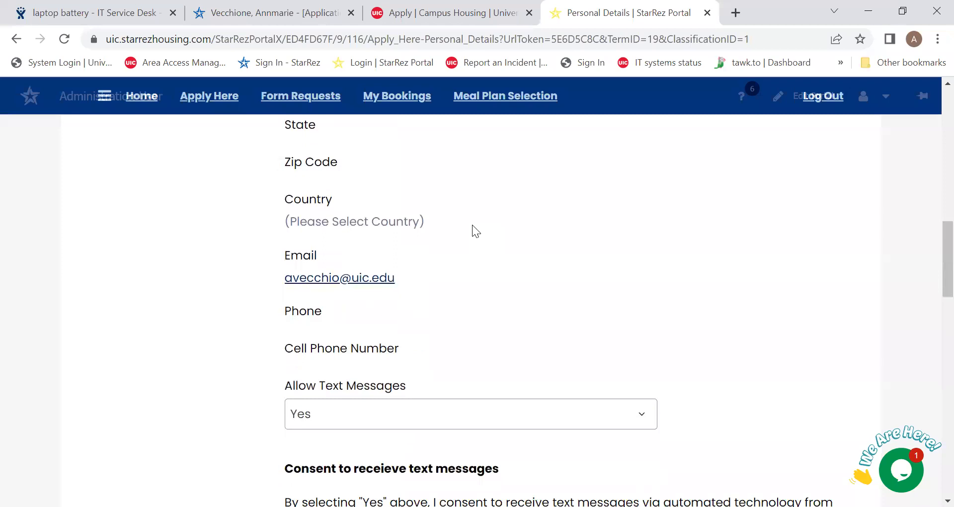
pyautogui.scroll(-2, 471, 228)
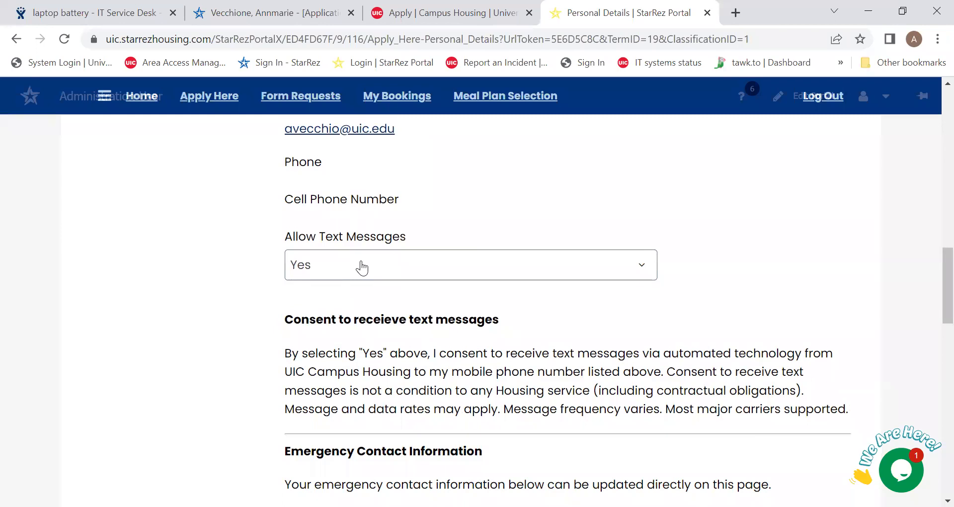
pyautogui.scroll(-3, 361, 269)
pyautogui.click(424, 314)
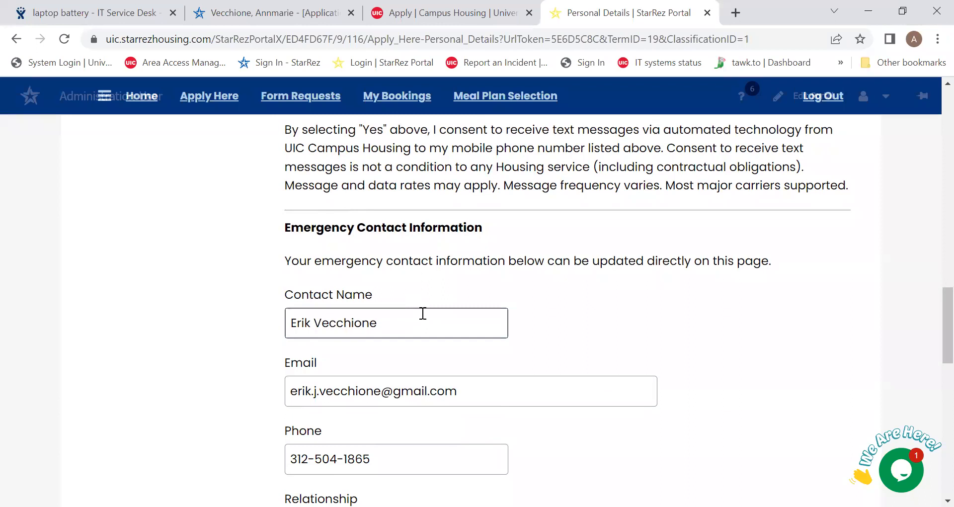
pyautogui.scroll(-5, 423, 313)
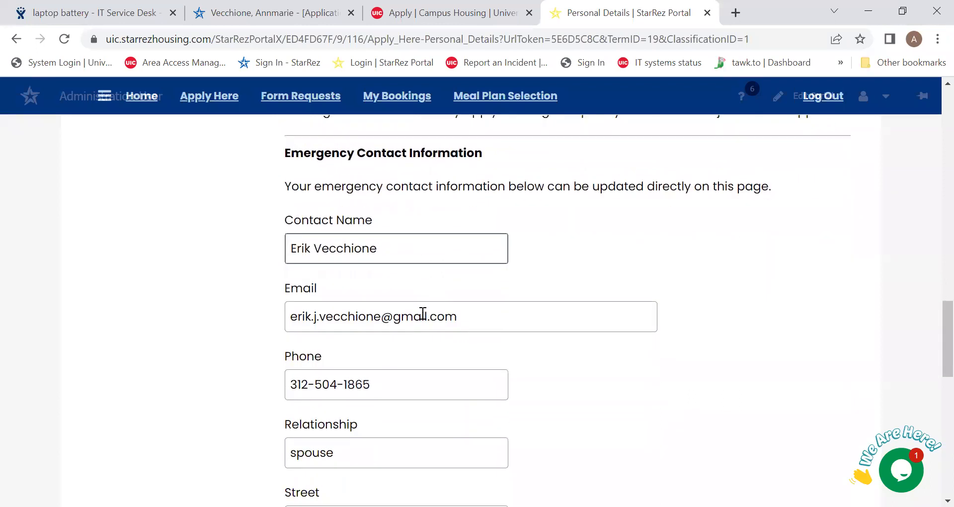
pyautogui.scroll(-4, 422, 313)
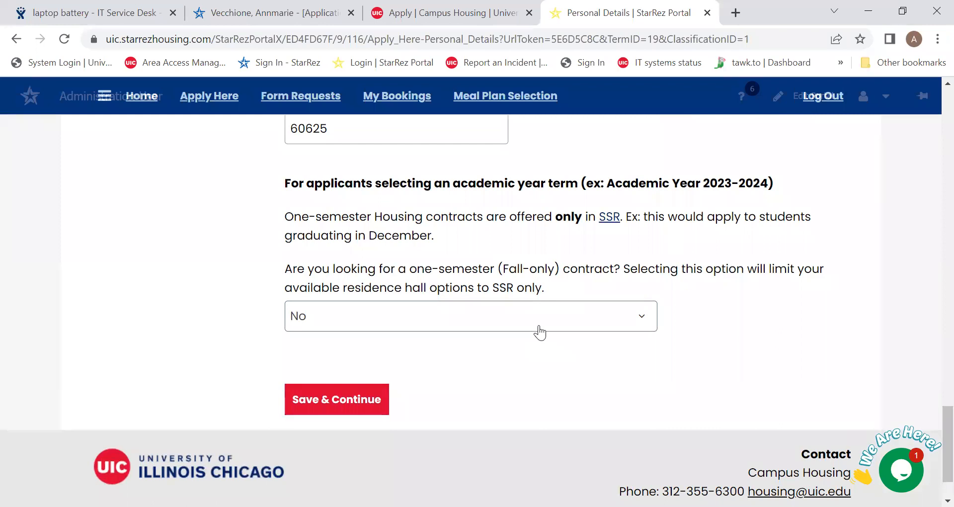
# Answer Yes to the one-semester (Fall-only) contract question and save the Personal Details page.
pyautogui.click(417, 319)
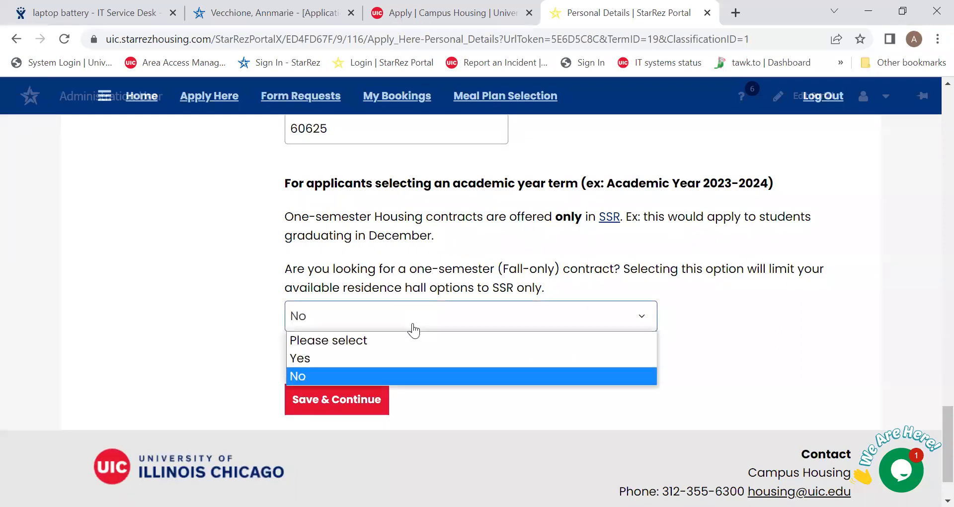
pyautogui.click(387, 358)
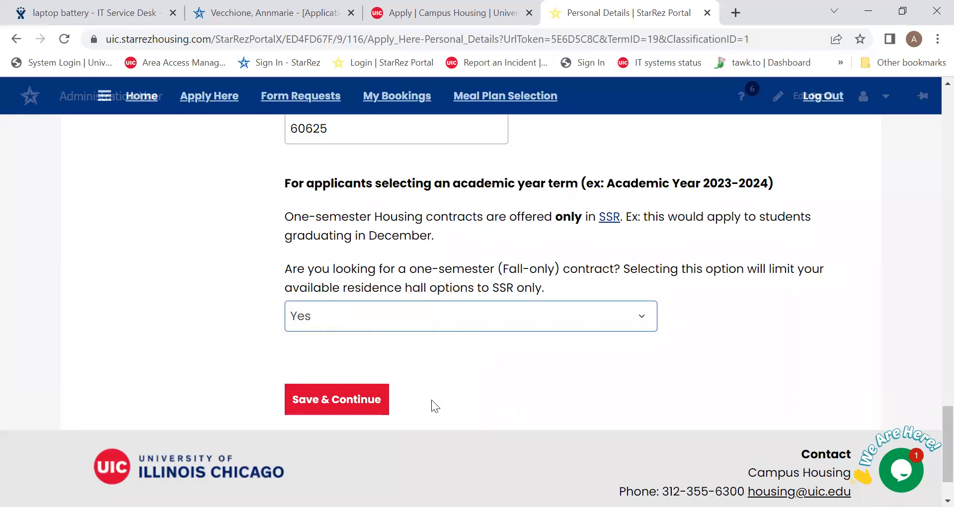
pyautogui.click(338, 403)
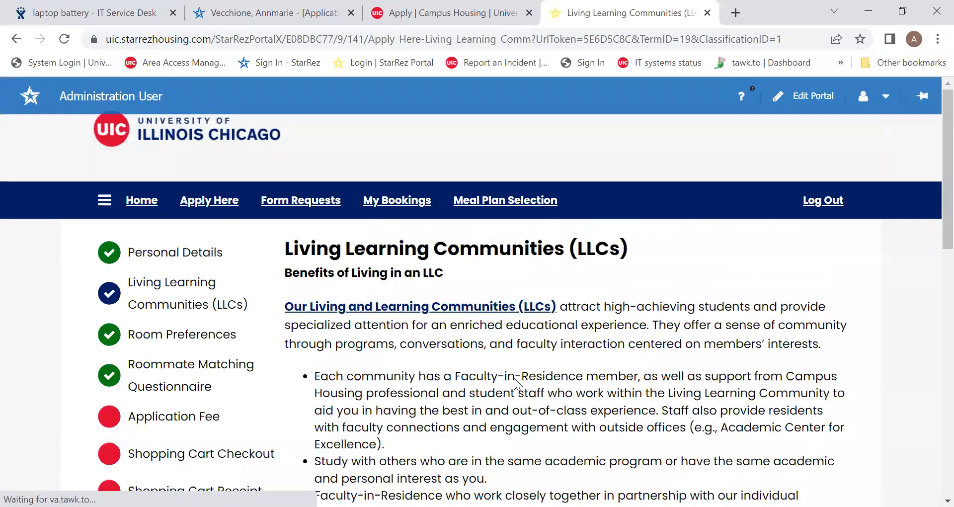
# Review the Living Learning Communities information and options, and save the page with Not Interested in LLC selected.
pyautogui.scroll(-2, 527, 407)
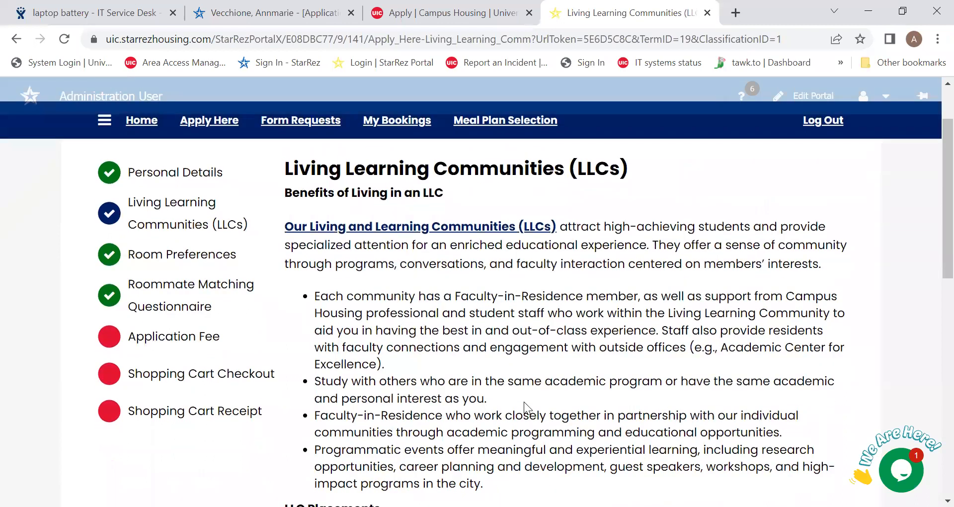
pyautogui.scroll(-1, 524, 401)
pyautogui.scroll(1, 523, 401)
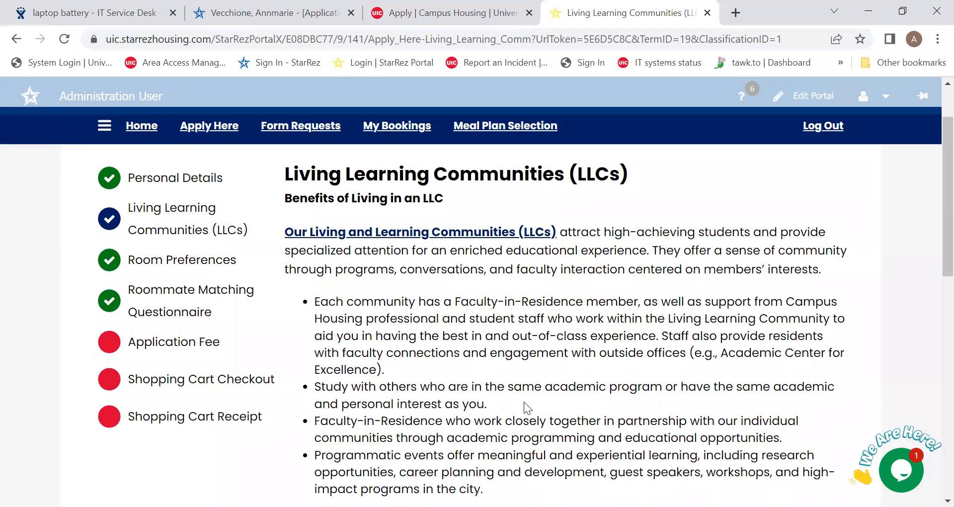
pyautogui.scroll(-1, 524, 401)
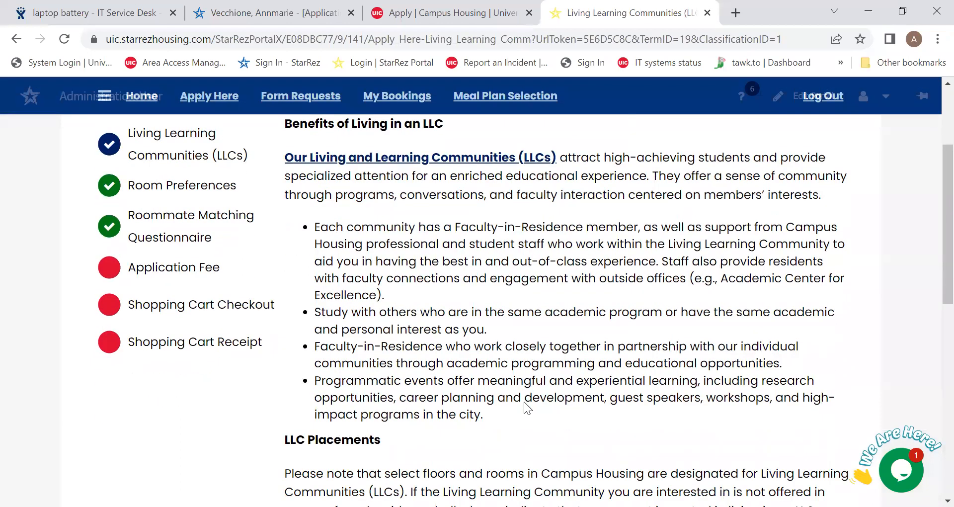
pyautogui.scroll(1, 524, 401)
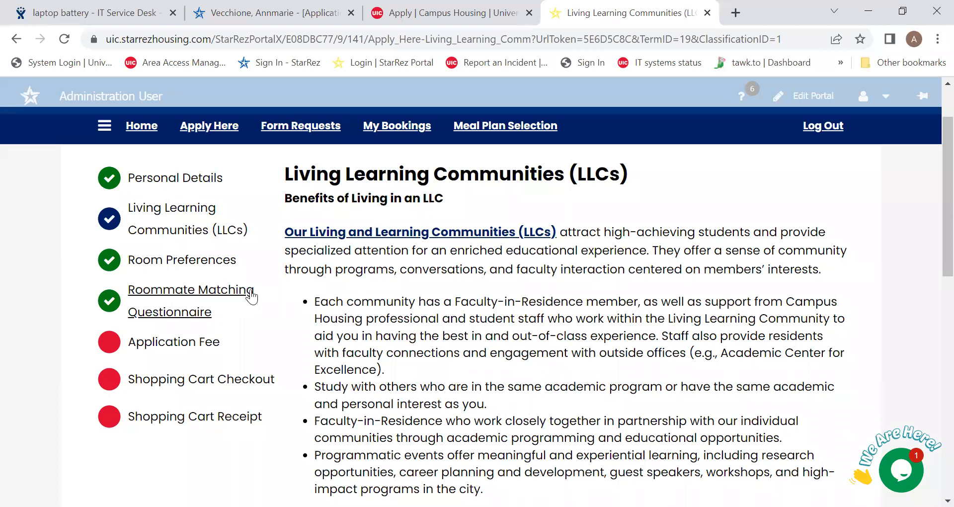
pyautogui.scroll(-3, 445, 314)
pyautogui.scroll(-6, 445, 314)
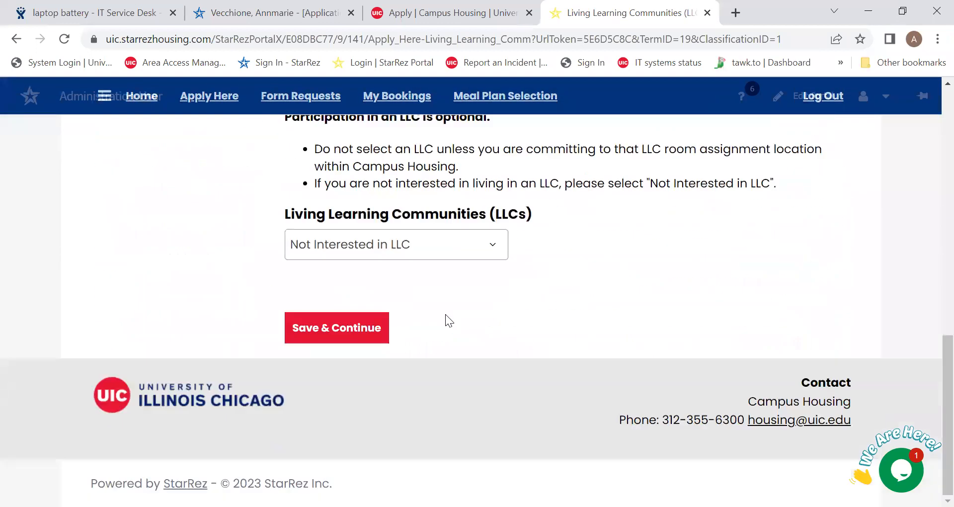
pyautogui.click(465, 245)
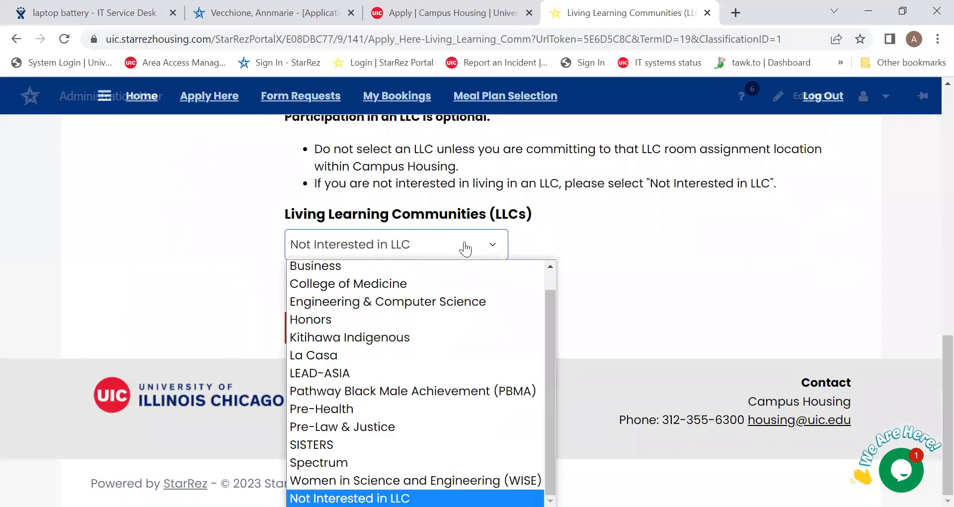
pyautogui.click(465, 248)
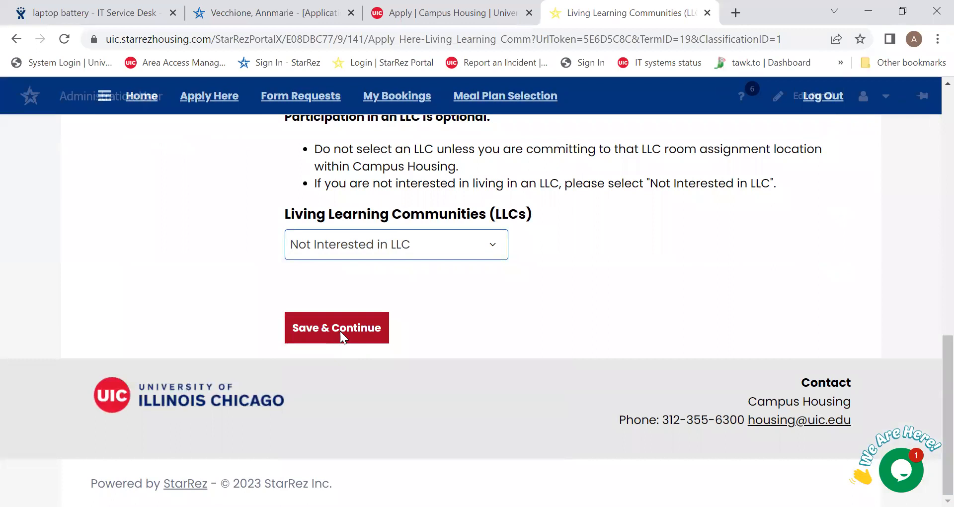
pyautogui.click(339, 331)
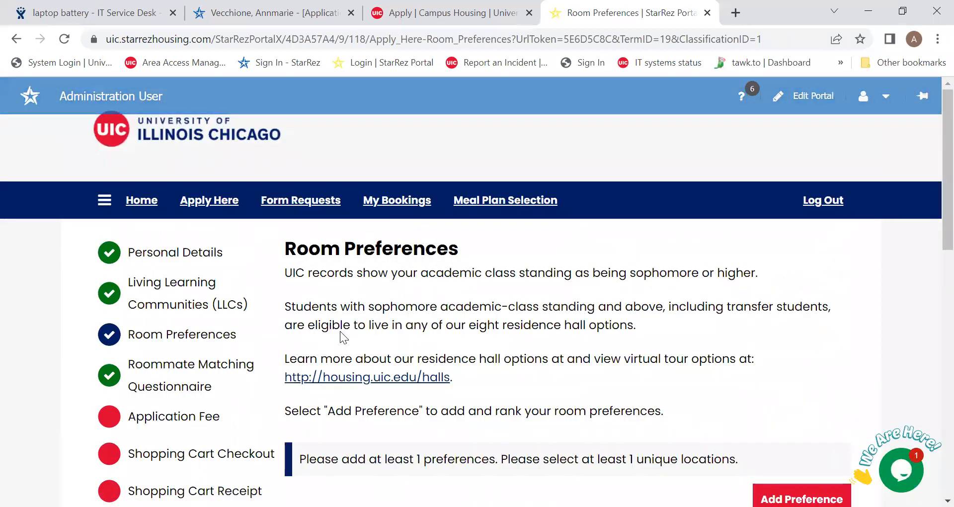
# Add a second preference row to the Room Preferences list.
pyautogui.scroll(-1, 511, 365)
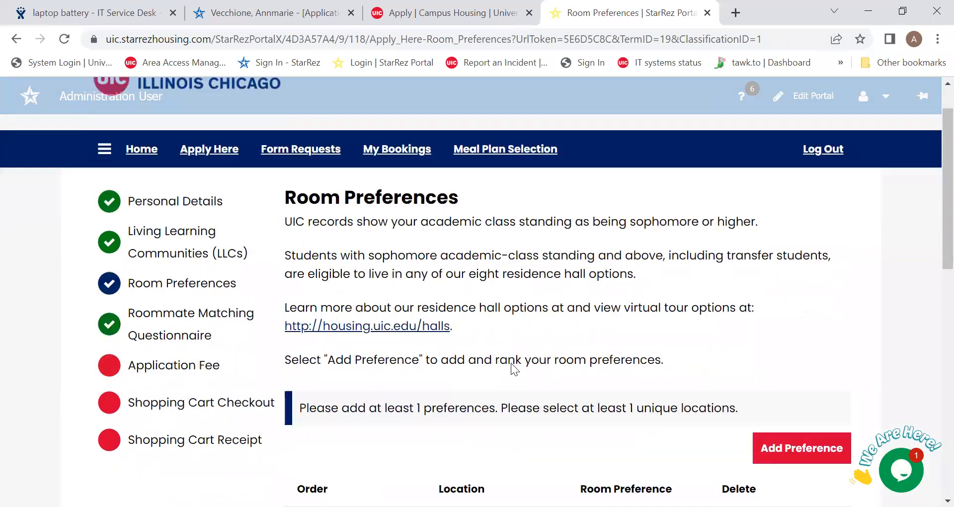
pyautogui.scroll(-1, 512, 365)
pyautogui.scroll(-1, 512, 365)
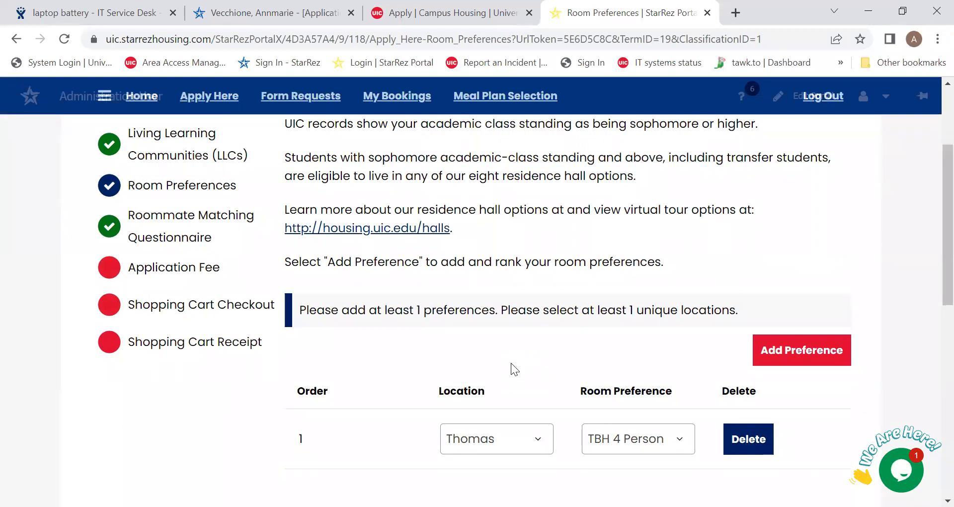
pyautogui.click(784, 357)
pyautogui.scroll(-2, 553, 359)
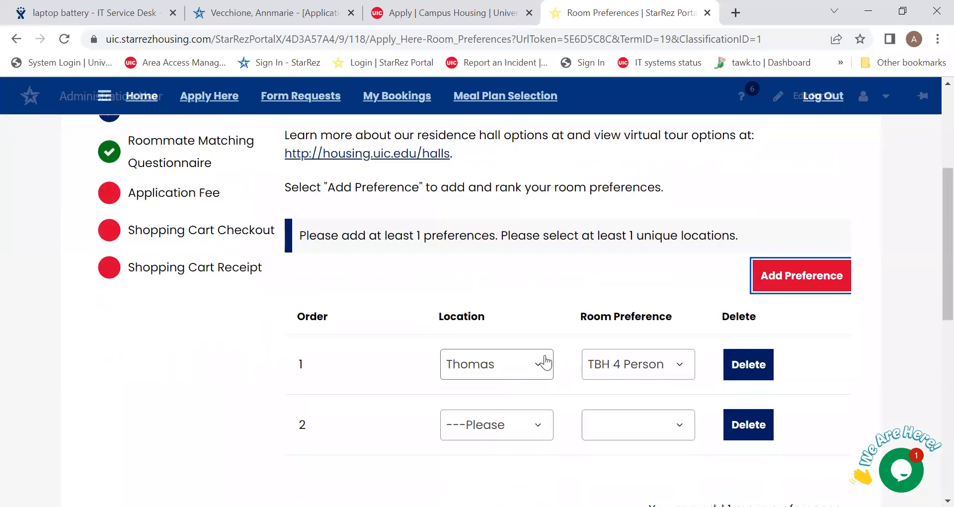
# Set the first room preference to Single Student Residence (SSR) with the SSR 2 Person Apartment room type.
pyautogui.click(545, 359)
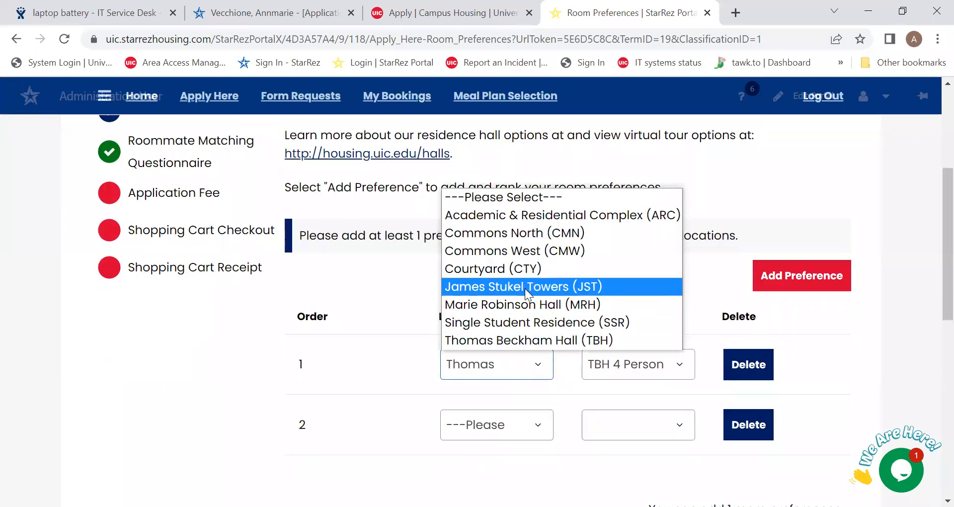
pyautogui.click(541, 322)
pyautogui.click(655, 365)
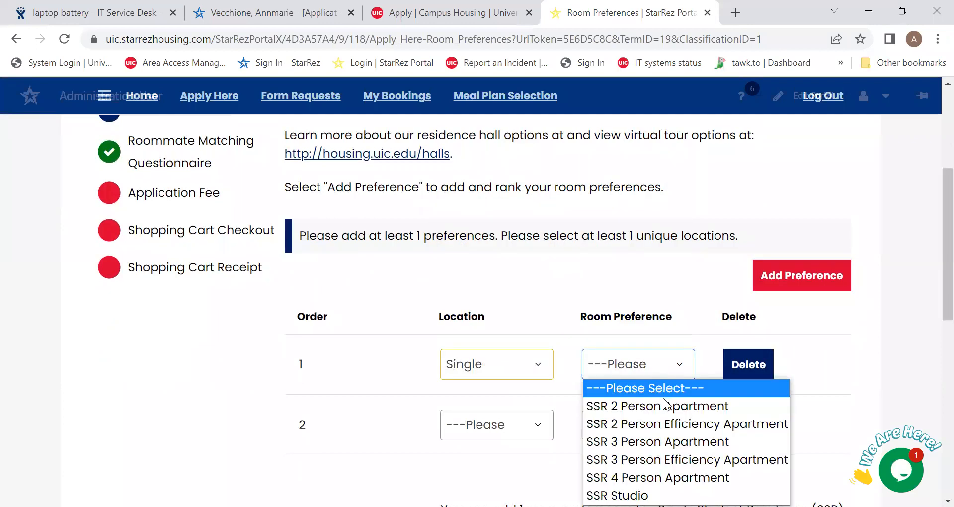
pyautogui.click(666, 404)
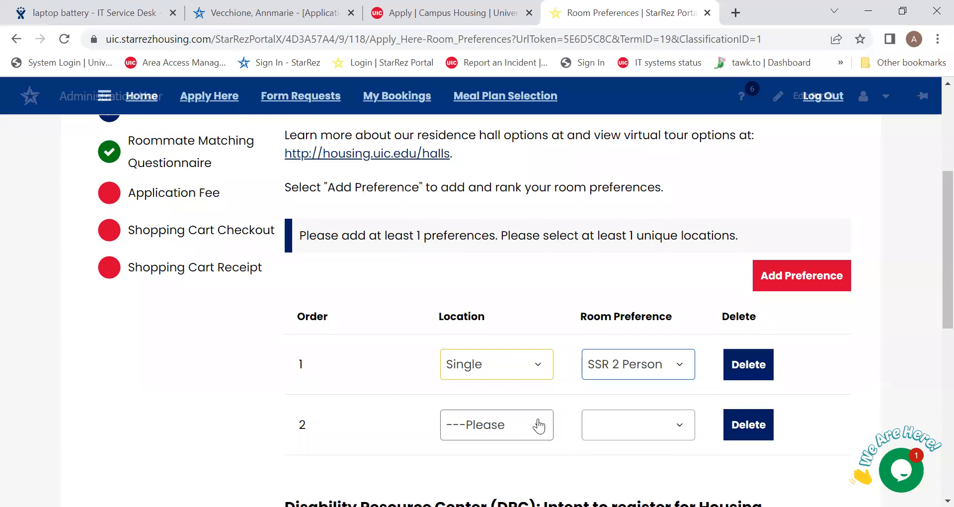
# Set the second room preference to Single Student Residence (SSR) with the SSR 3 Person Apartment room type.
pyautogui.click(539, 426)
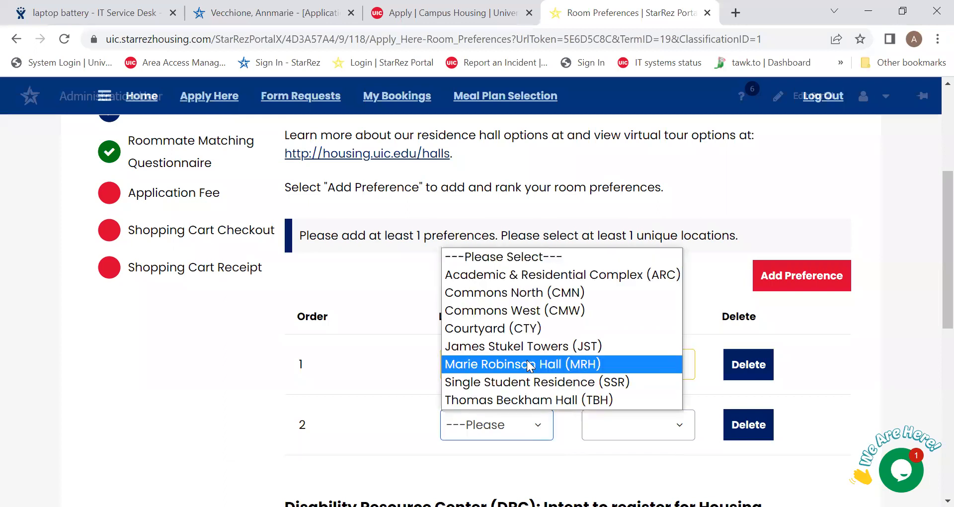
pyautogui.click(517, 384)
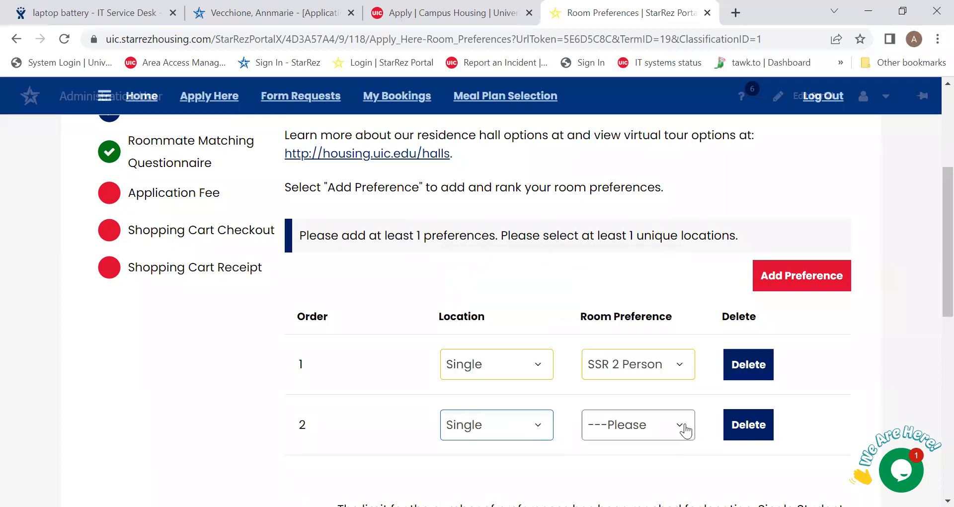
pyautogui.click(685, 428)
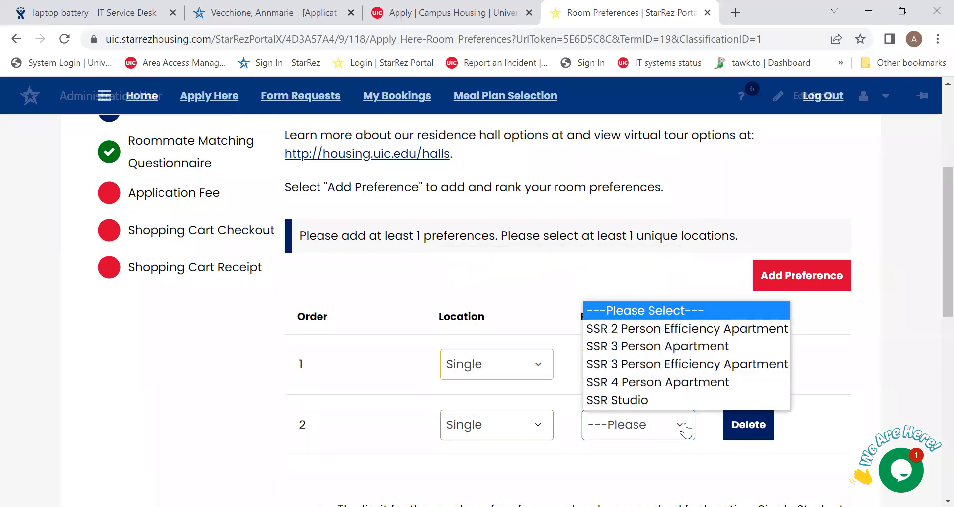
pyautogui.click(638, 349)
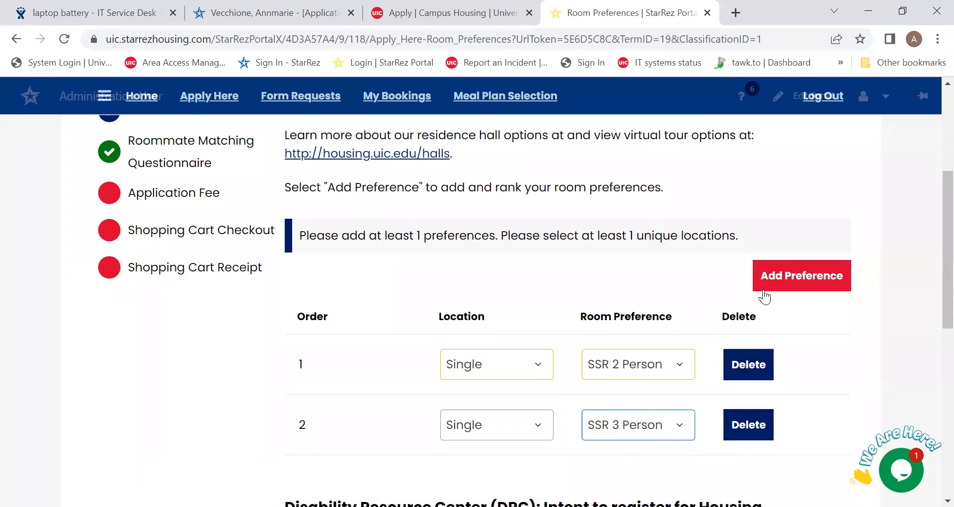
# Answer No to the intent to register with the DRC for Housing accommodations and save the Room Preferences page.
pyautogui.scroll(-3, 621, 367)
pyautogui.scroll(-5, 614, 365)
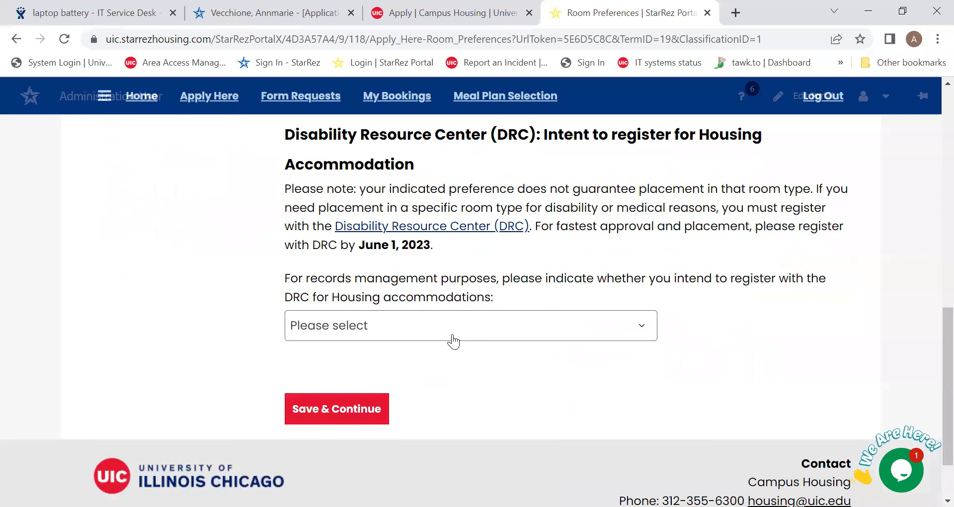
pyautogui.click(453, 341)
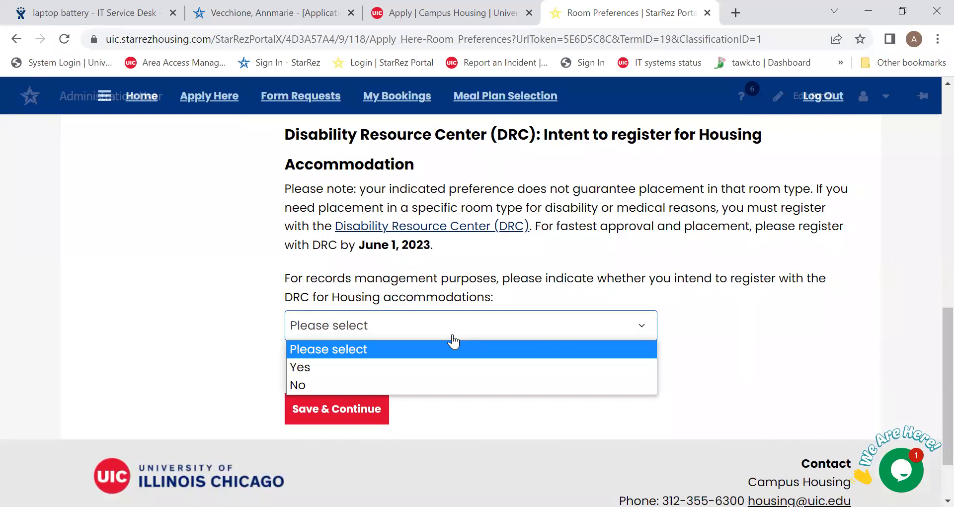
pyautogui.click(401, 384)
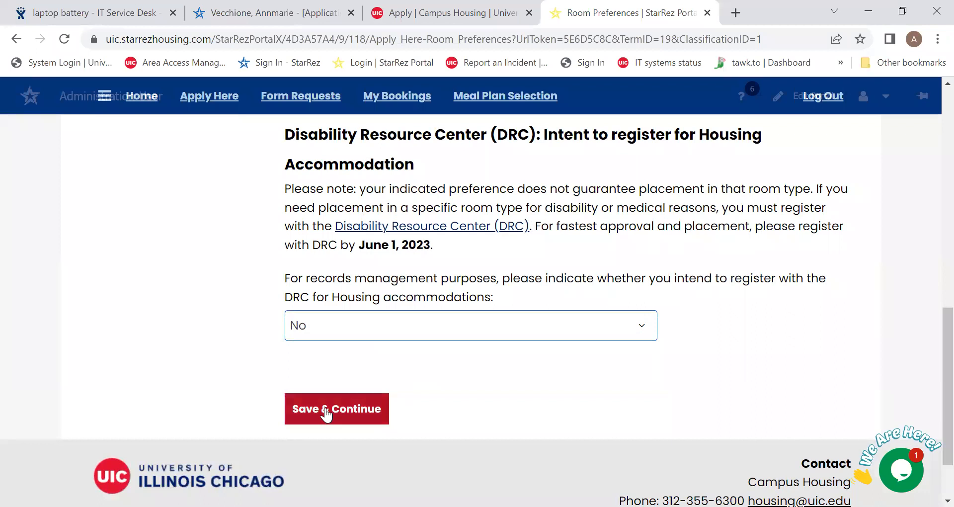
pyautogui.click(326, 411)
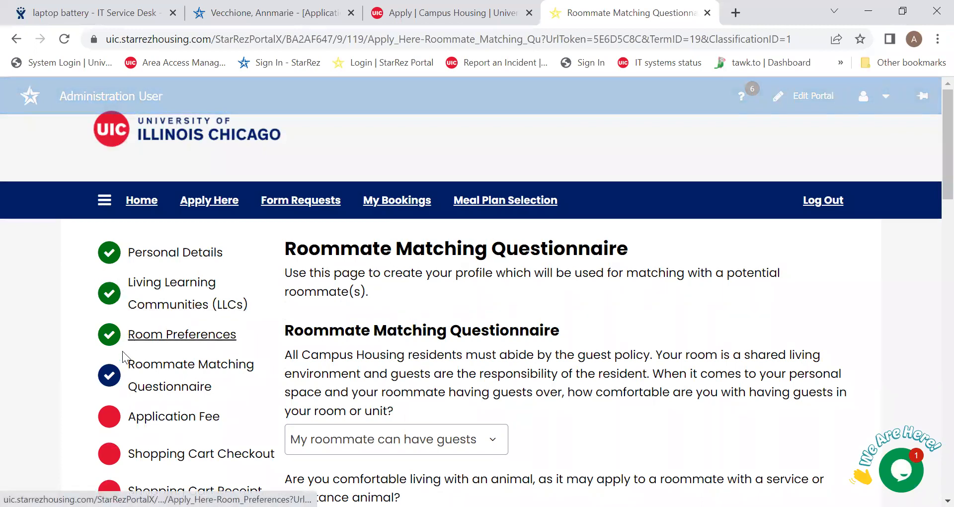
# Set the guest comfort answer in the Roommate Matching Questionnaire to "My roommate can have guests over anytime".
pyautogui.scroll(-1, 154, 380)
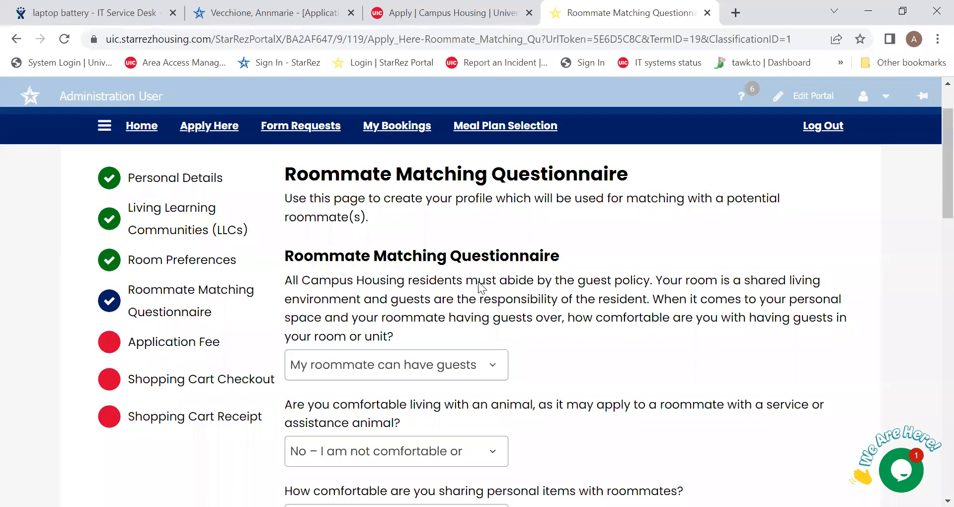
pyautogui.click(492, 366)
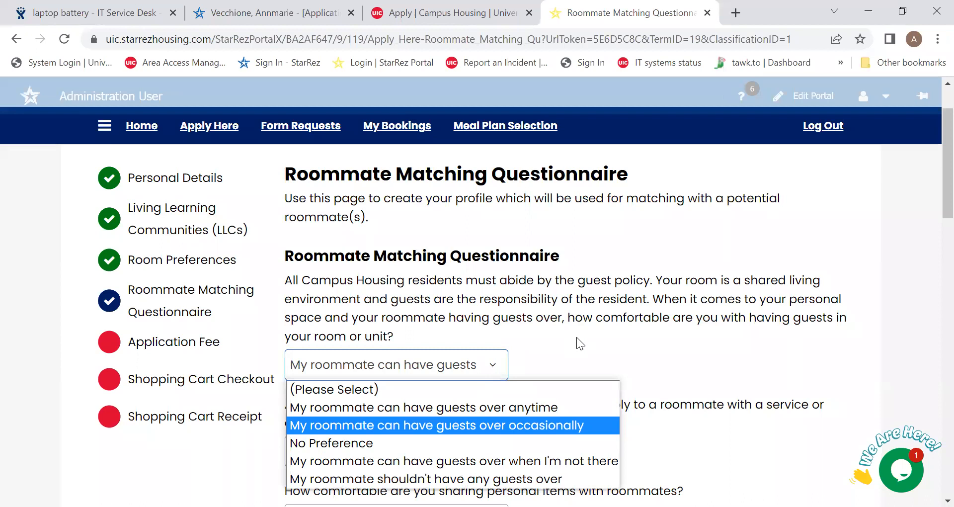
pyautogui.scroll(-3, 576, 337)
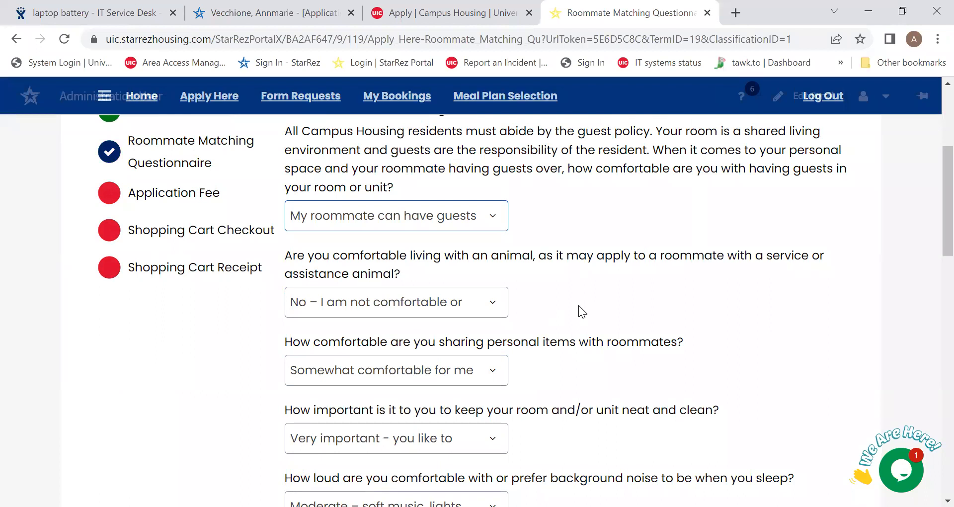
pyautogui.click(483, 221)
pyautogui.click(524, 258)
# Replace the About Me text with "open to new friendships" and save the Roommate Matching Questionnaire.
pyautogui.scroll(-2, 568, 313)
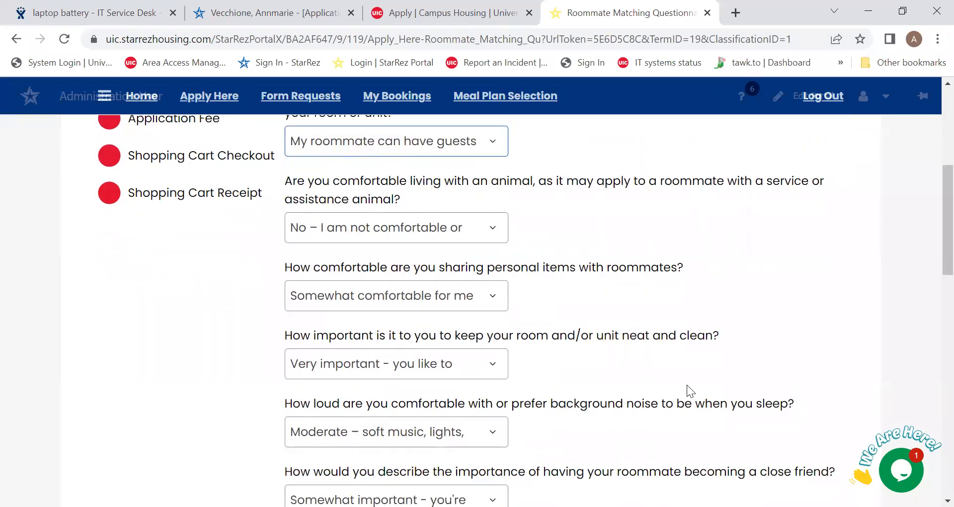
pyautogui.scroll(-3, 558, 408)
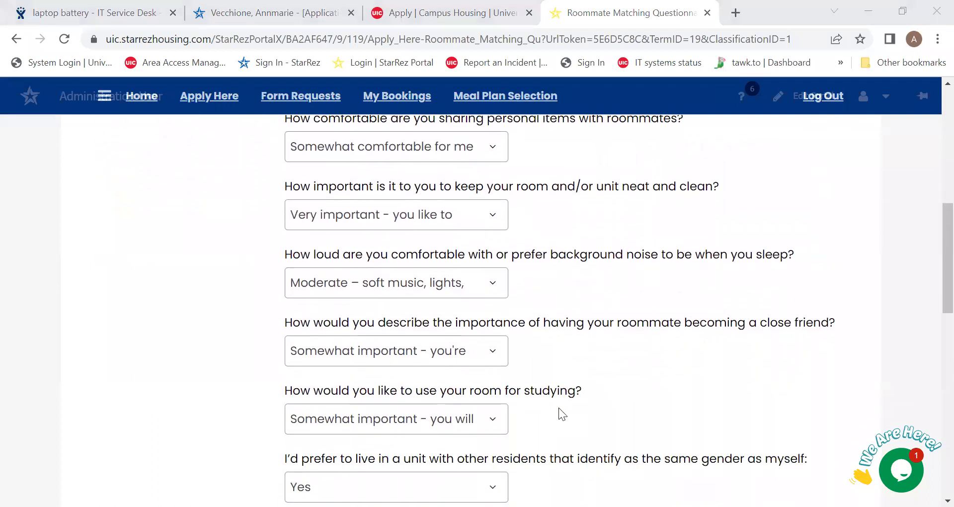
pyautogui.scroll(-2, 513, 233)
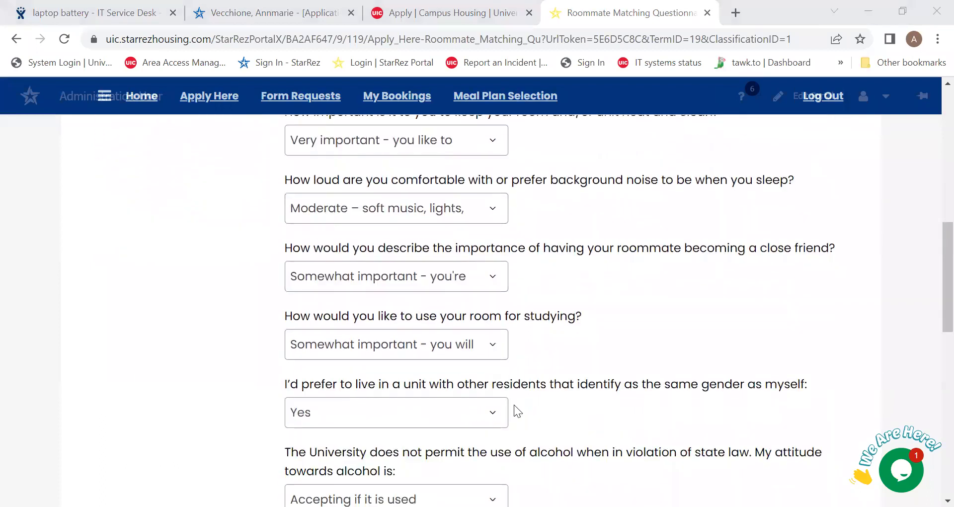
pyautogui.scroll(-2, 514, 411)
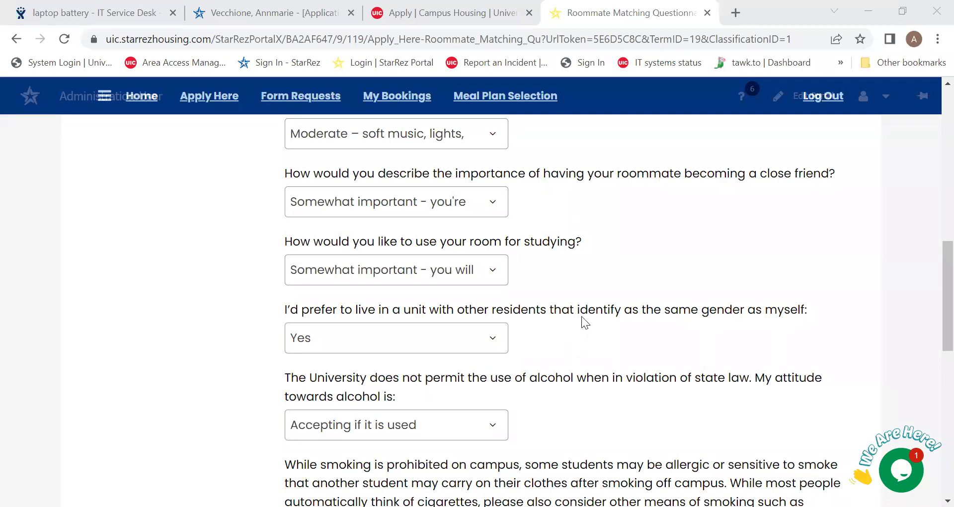
pyautogui.scroll(-3, 582, 316)
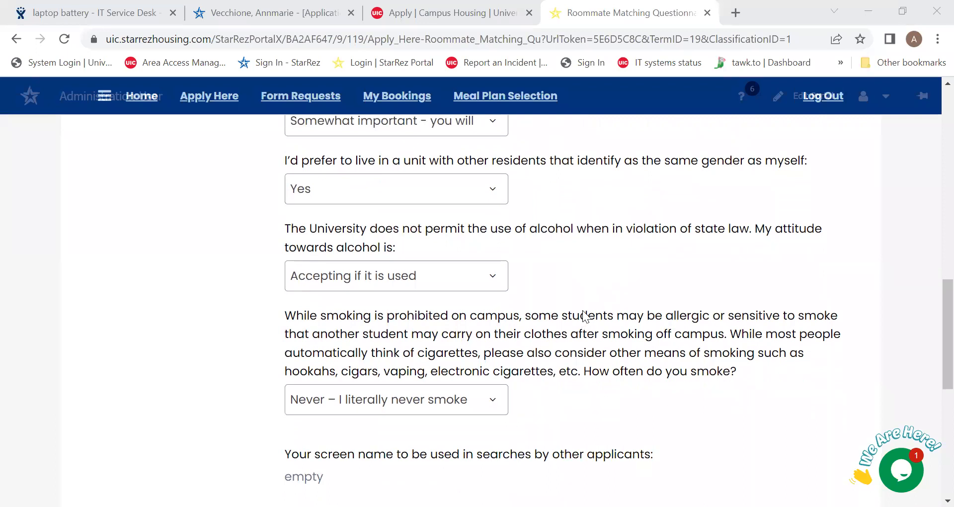
pyautogui.scroll(-6, 583, 315)
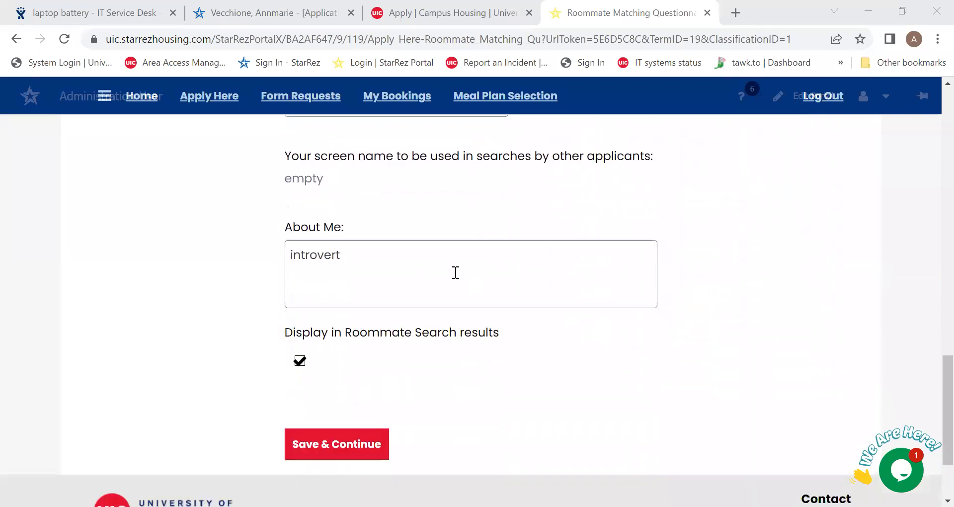
pyautogui.click(360, 250)
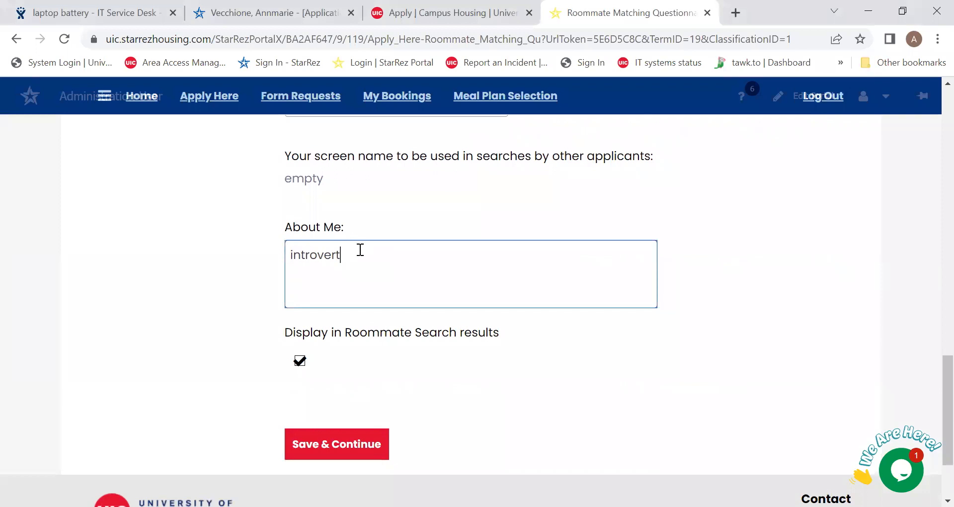
pyautogui.press('BackSpace')
pyautogui.press('BackSpace')
pyautogui.press('BackSpace')
pyautogui.press('BackSpace')
pyautogui.press('BackSpace')
pyautogui.press('BackSpace')
pyautogui.press('BackSpace')
pyautogui.press('BackSpace')
pyautogui.press('BackSpace')
pyautogui.write('open to new friendships')
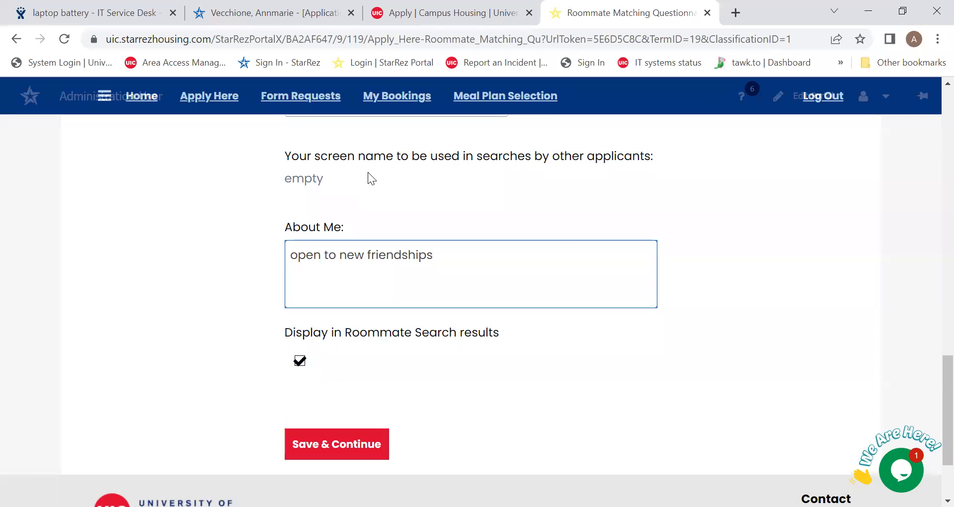
pyautogui.scroll(-2, 368, 172)
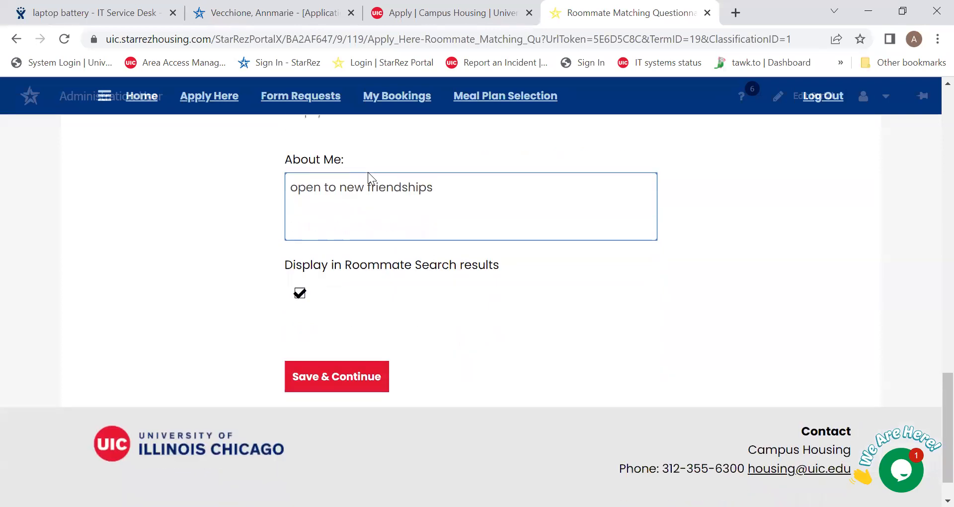
pyautogui.click(351, 370)
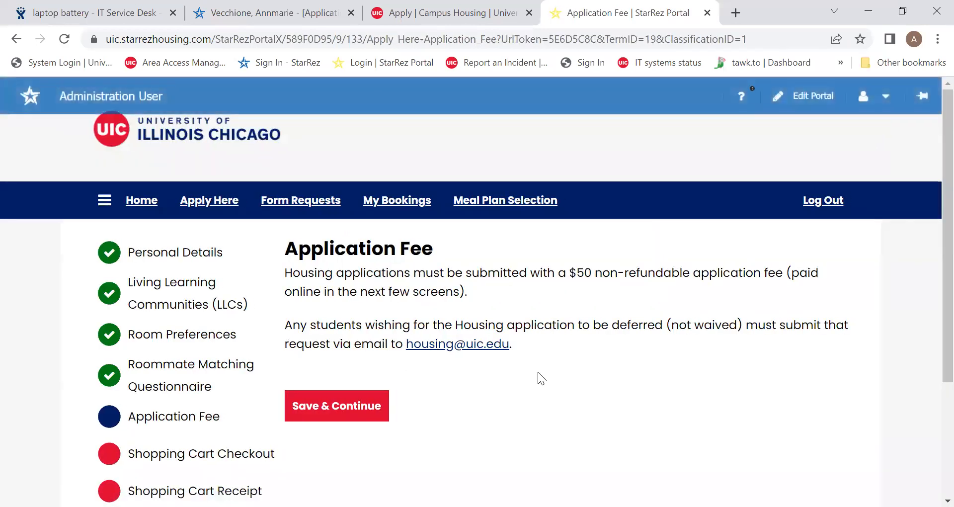
# Proceed through the Application Fee page, cart checkout and payment information to the payment method selection for the $50 fee.
pyautogui.scroll(-2, 566, 374)
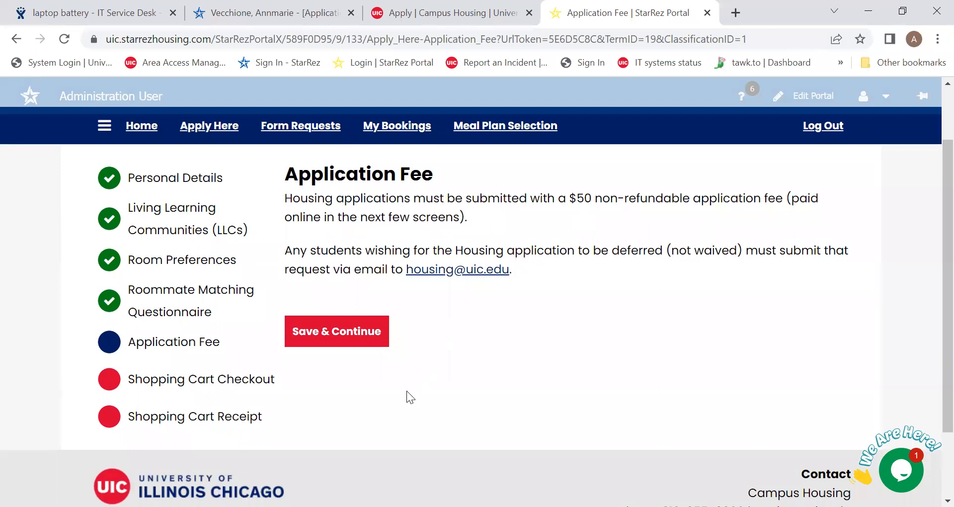
pyautogui.click(323, 328)
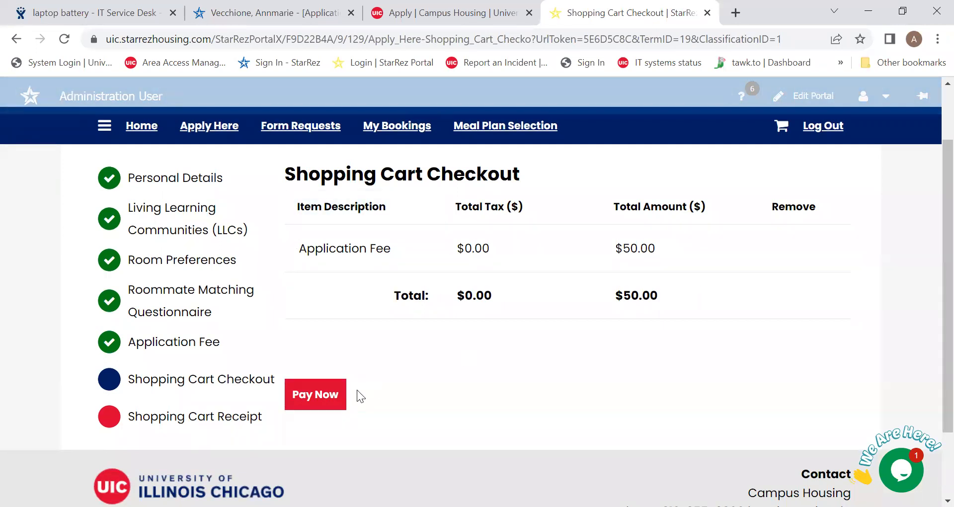
pyautogui.click(316, 397)
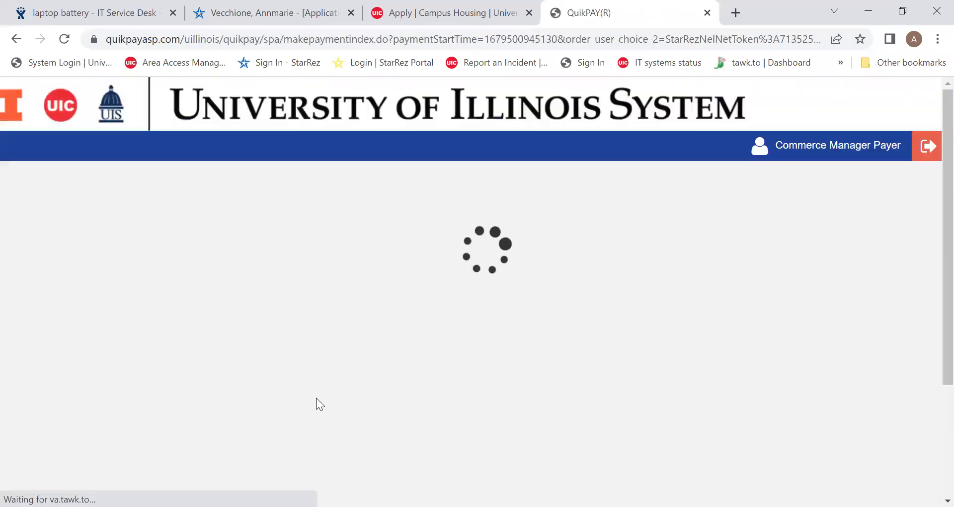
pyautogui.scroll(-2, 398, 358)
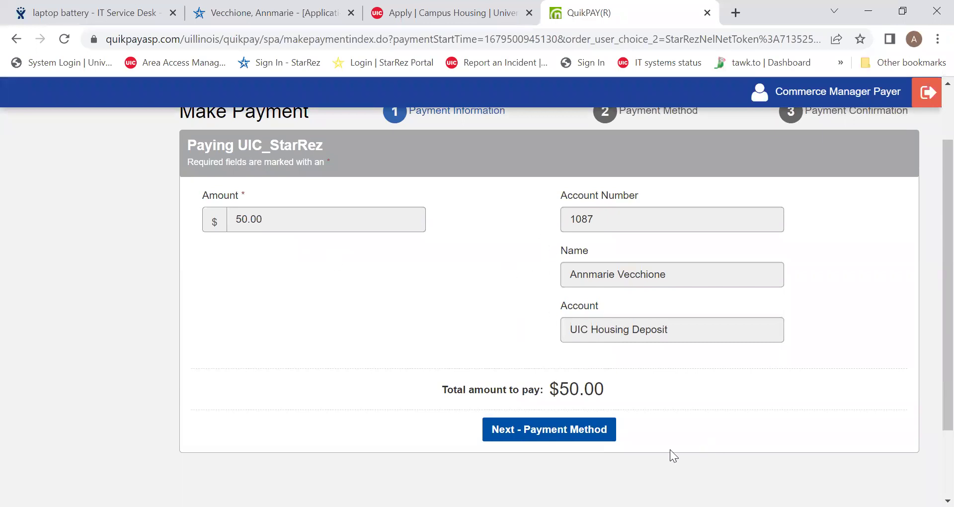
pyautogui.click(598, 441)
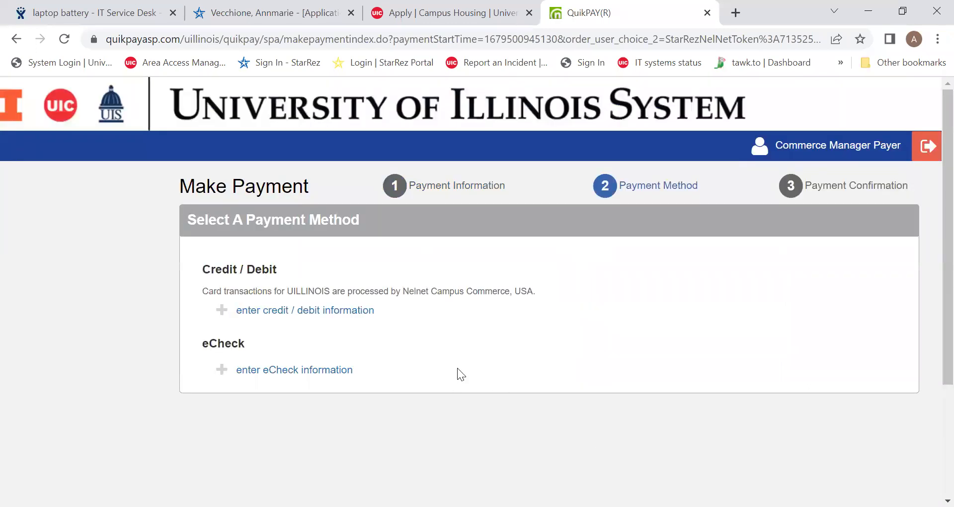